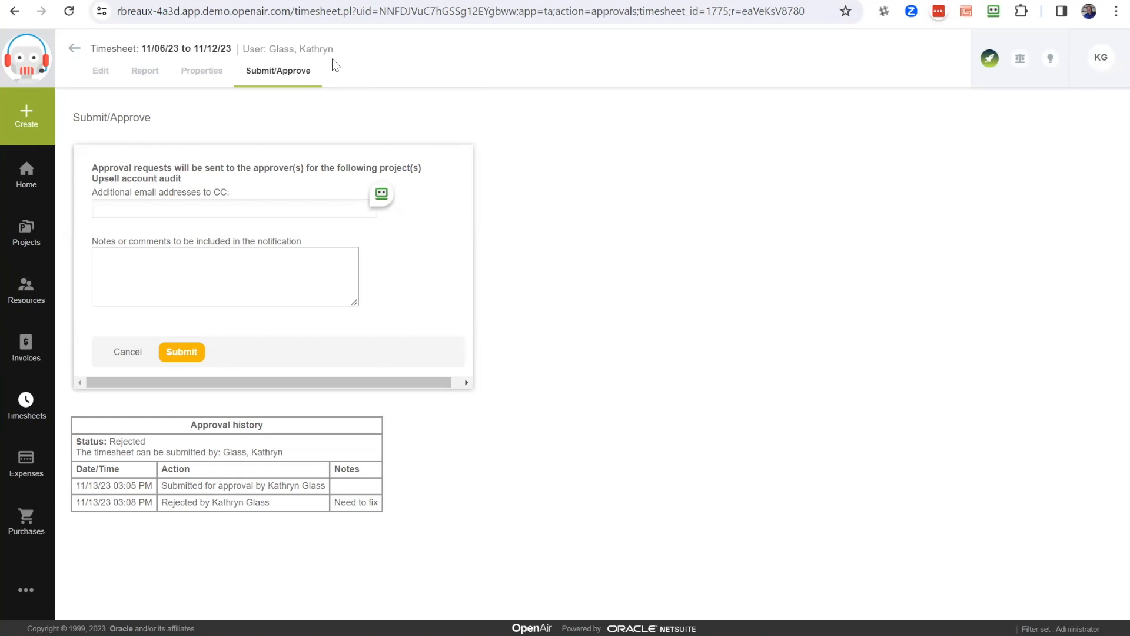
- Submit the 11/06/23 to 11/12/23 timesheet for approval and reject it from its report with the reason "adding projects"
click(173, 358)
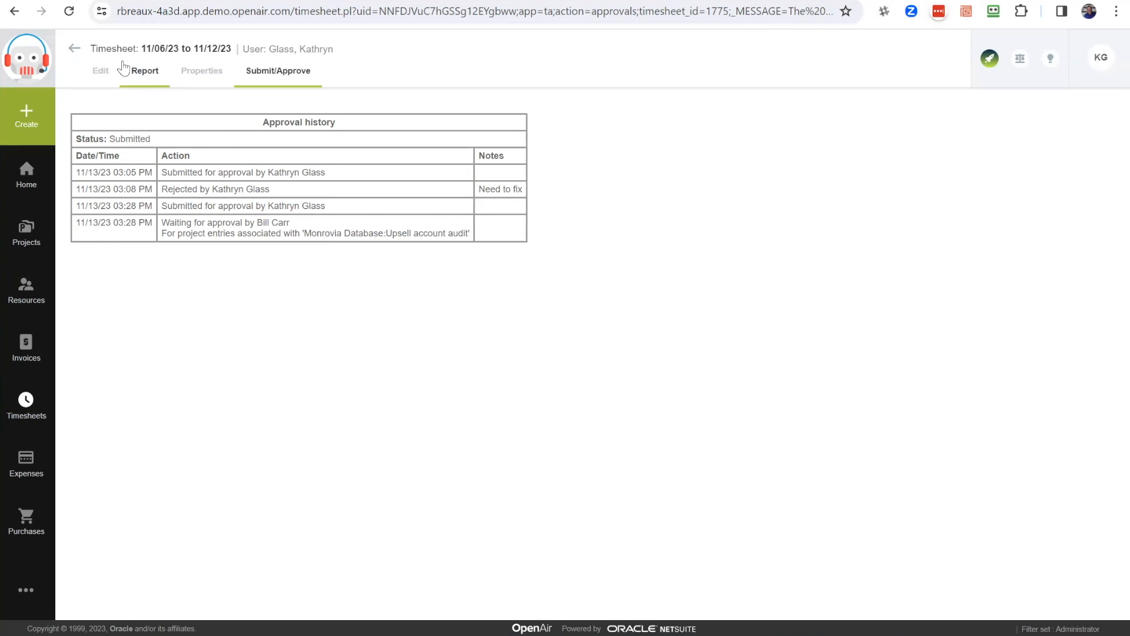
click(143, 71)
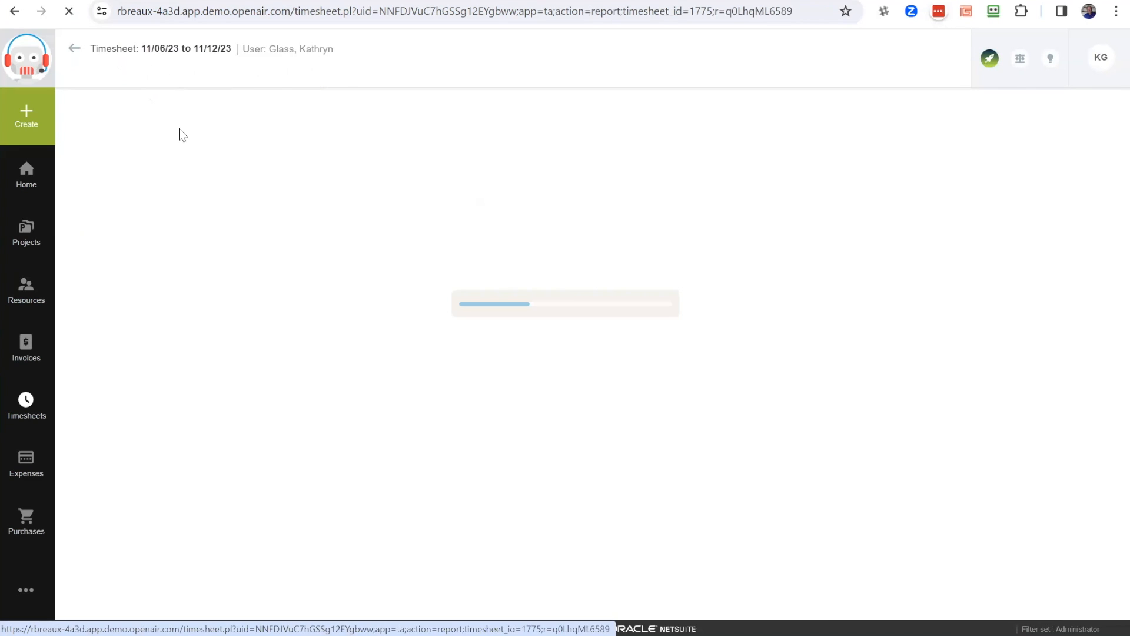
click(101, 120)
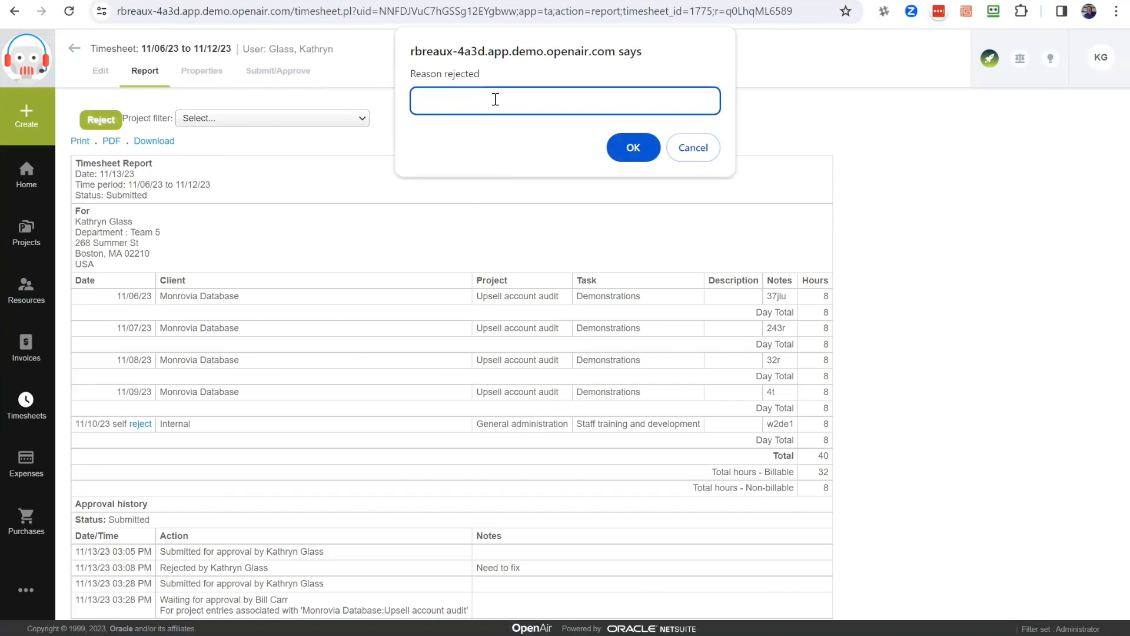
text(adding projects)
click(634, 147)
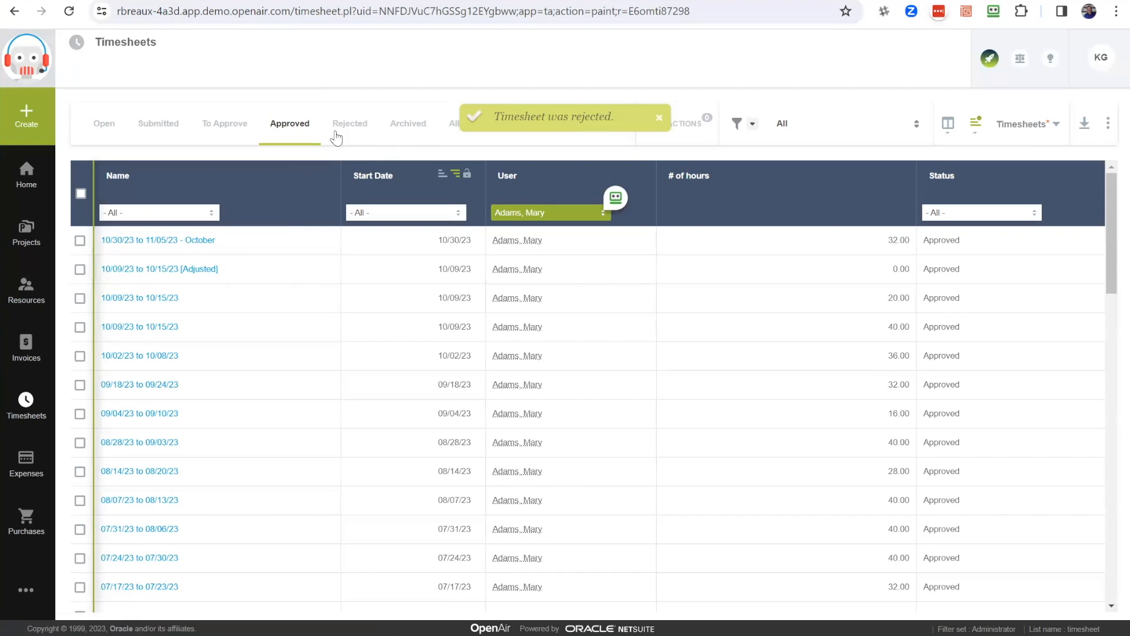
- Edit the rejected 10/16/23 to 10/22/23 timesheet, adding a line for Global Information : EX | T&M not to exceed with the Review contracts task
click(349, 124)
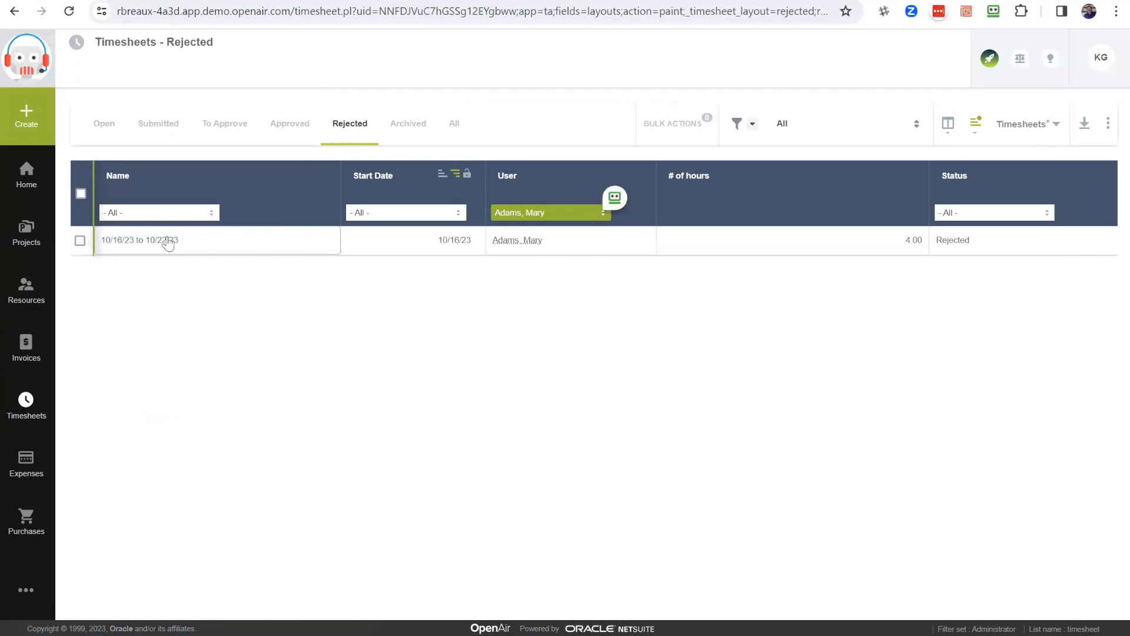
click(161, 240)
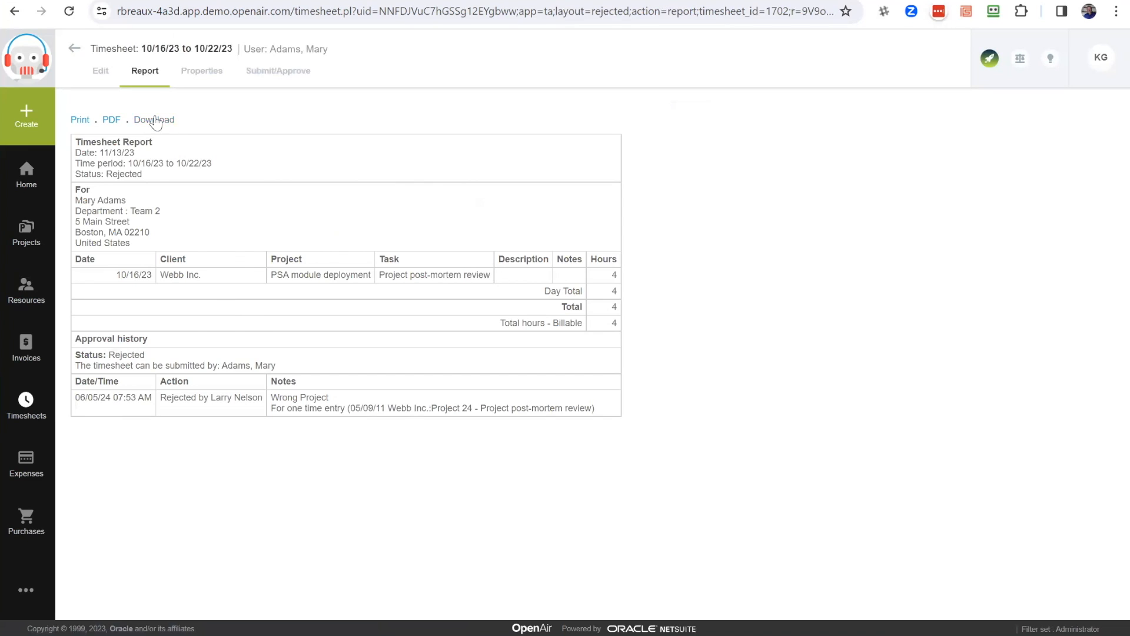
click(101, 72)
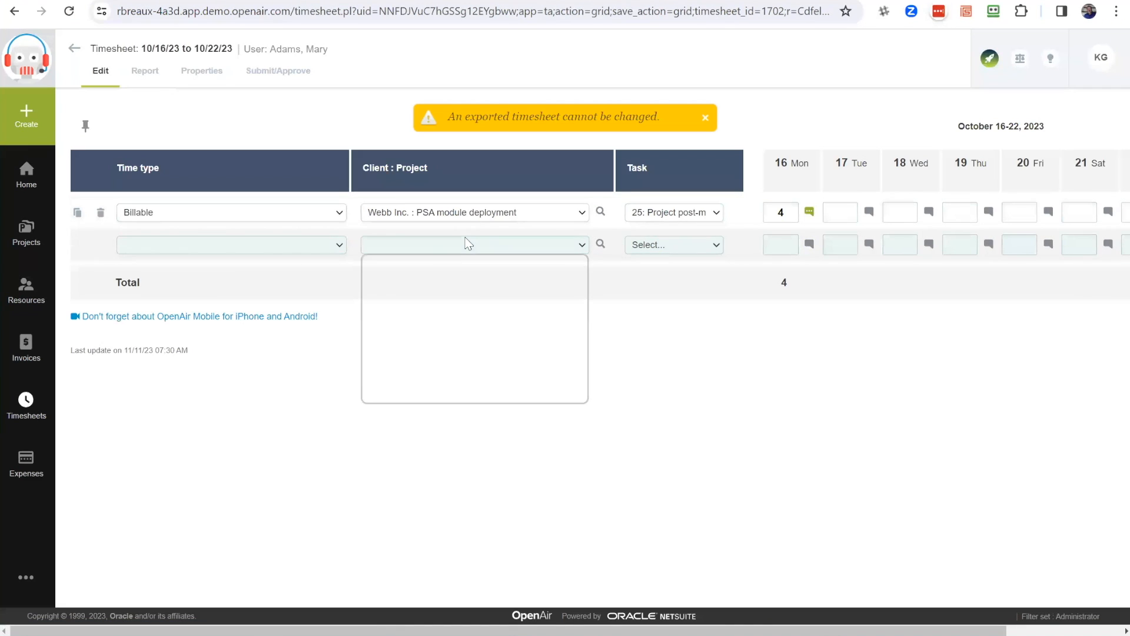
click(467, 245)
click(492, 294)
click(661, 251)
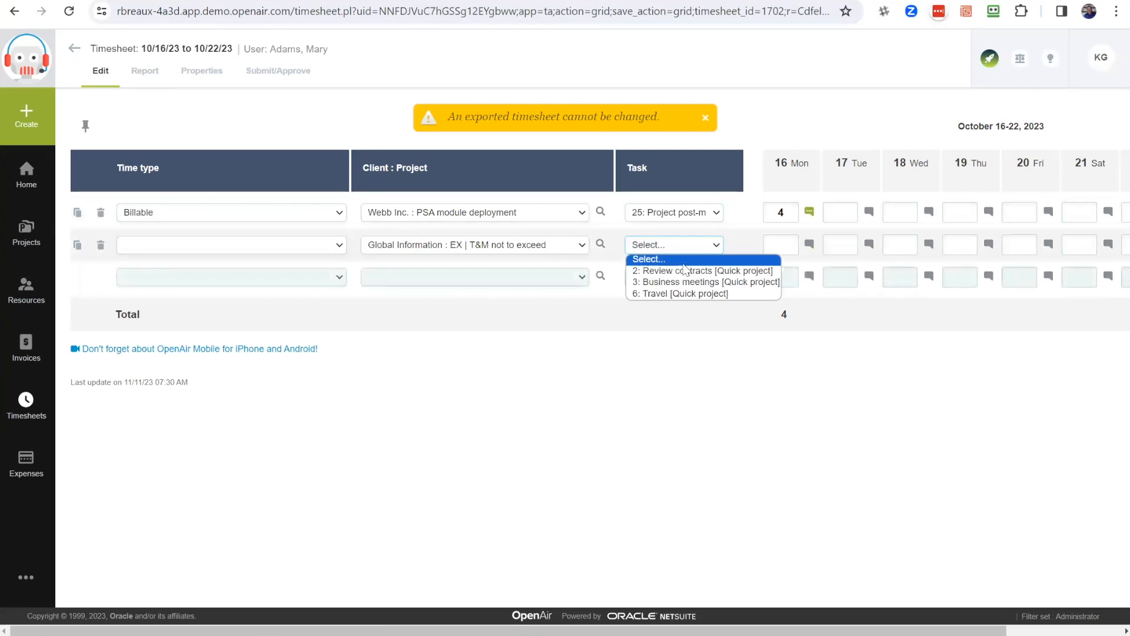
click(677, 267)
click(831, 247)
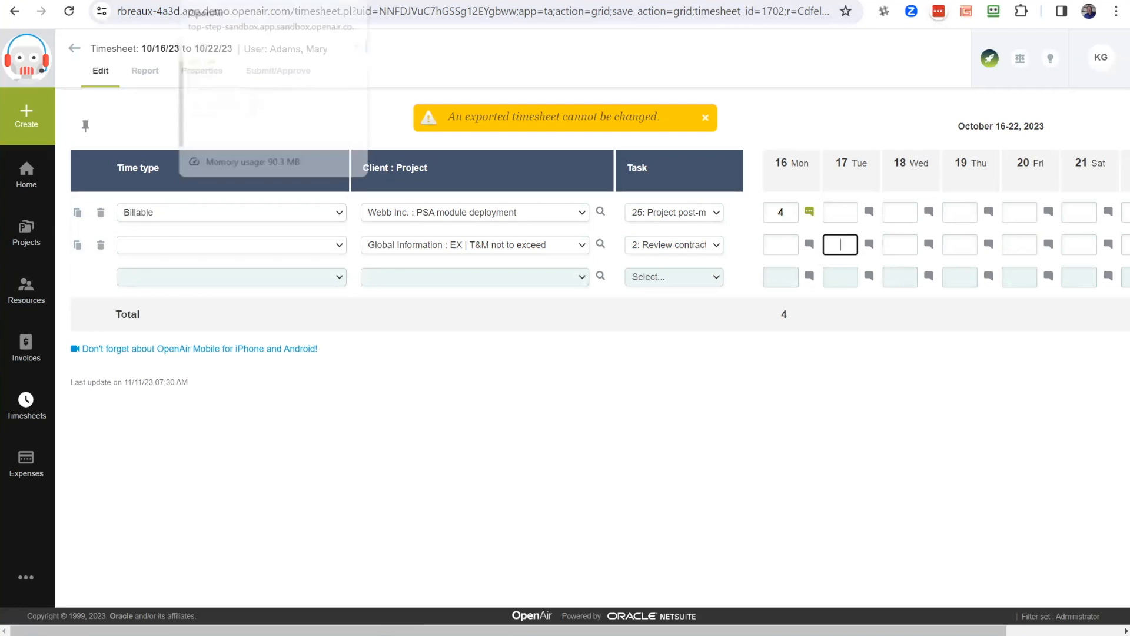
- View the rejection reason prompt for the sandbox account's 07/10/23 to 07/16/23 timesheet and cancel it
click(235, 0)
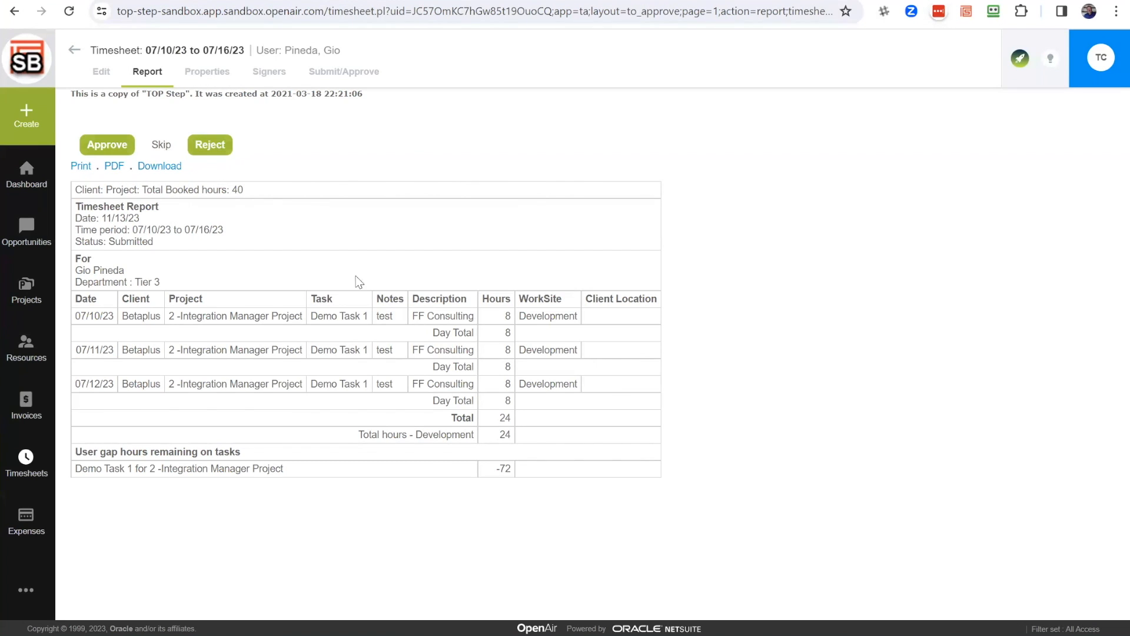
click(210, 148)
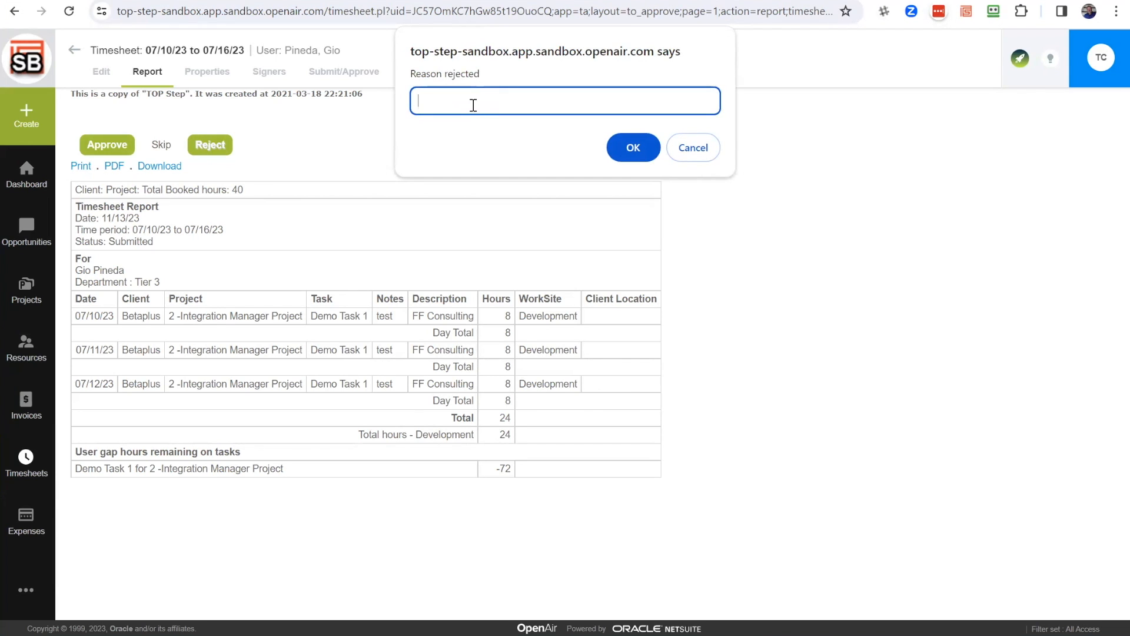
click(695, 148)
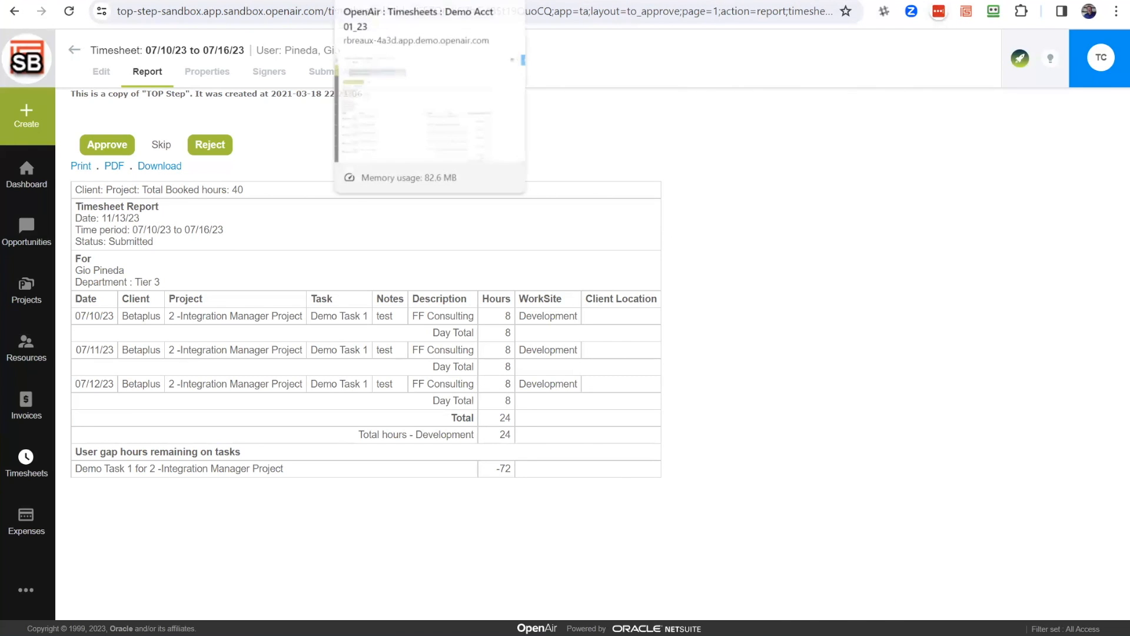
- In the demo account's submitted 10/23/23 to 10/29/23 timesheet, mark the 10/23/23 Migrate data entry as rejected
click(389, 1)
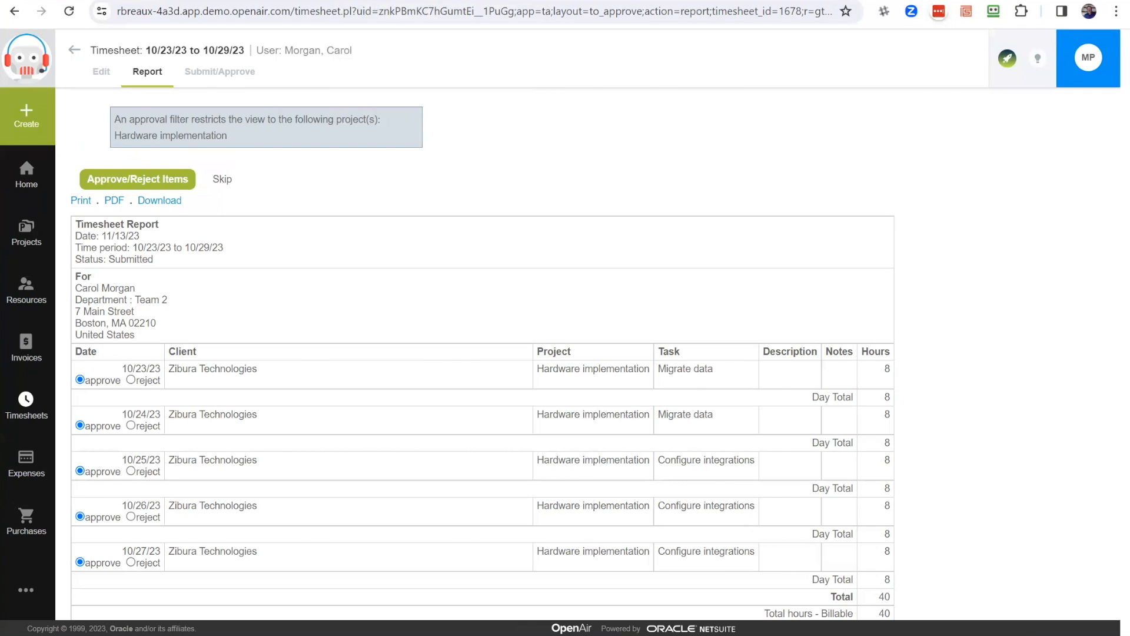
scroll(316, 325, down, 1)
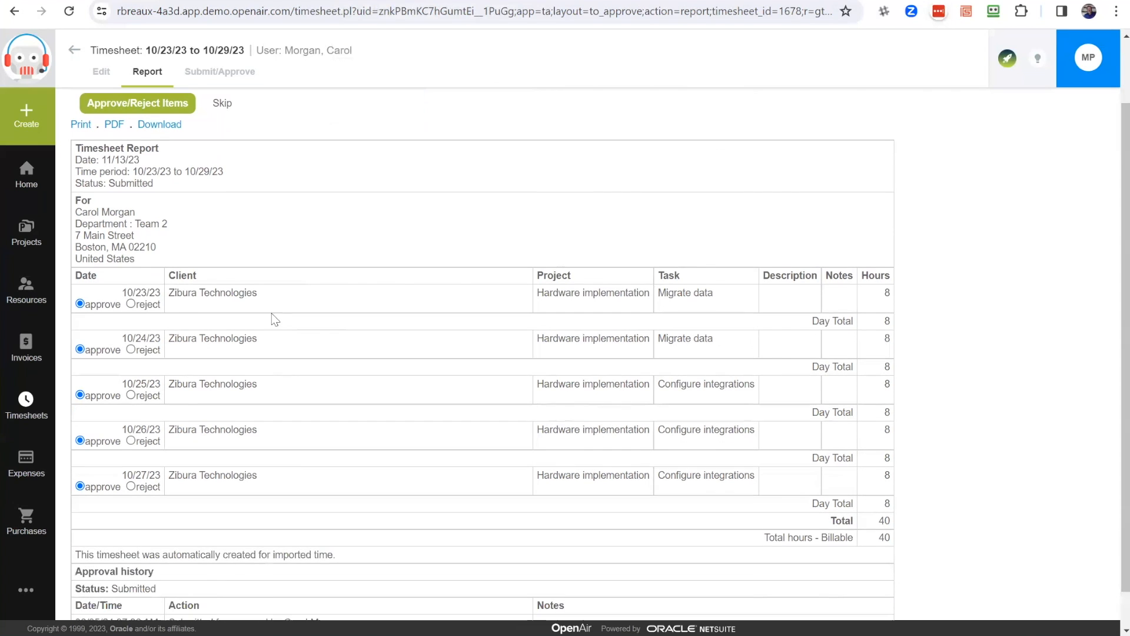
click(131, 304)
click(181, 317)
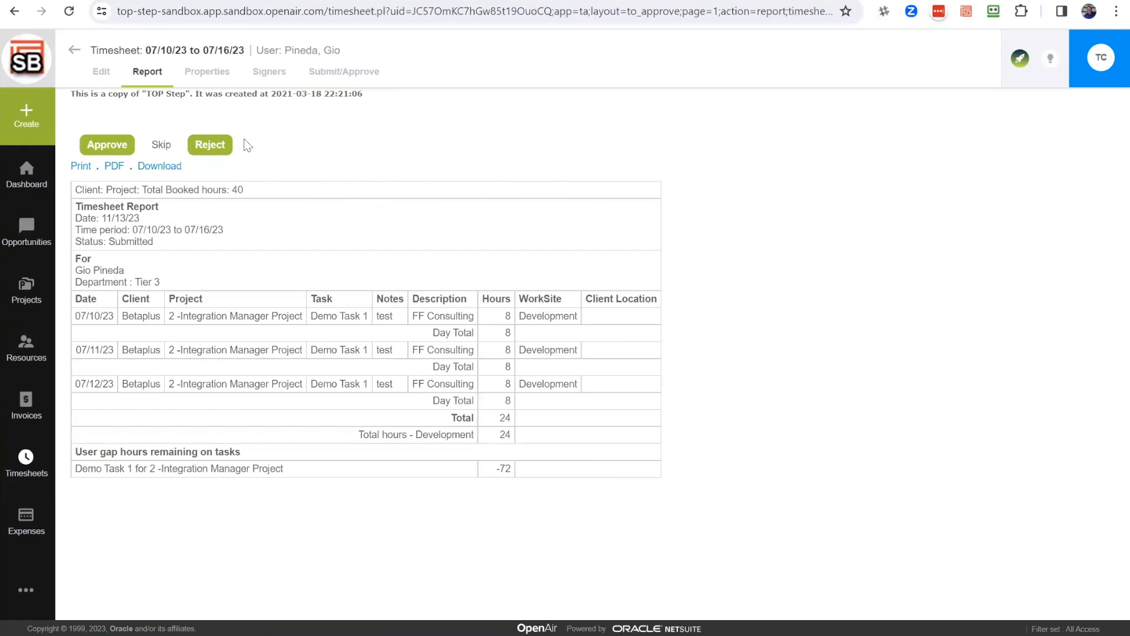
- Open the sandbox account's 07/10/23 to 07/16/23 timesheet for editing and inspect the Monday hours entry
click(106, 71)
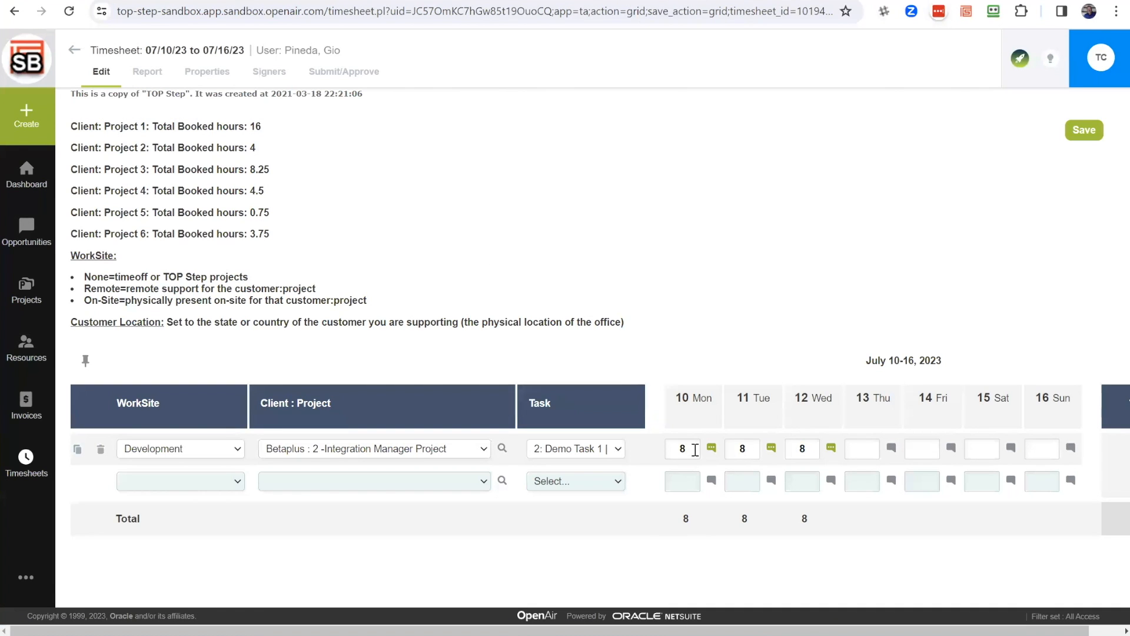
click(695, 449)
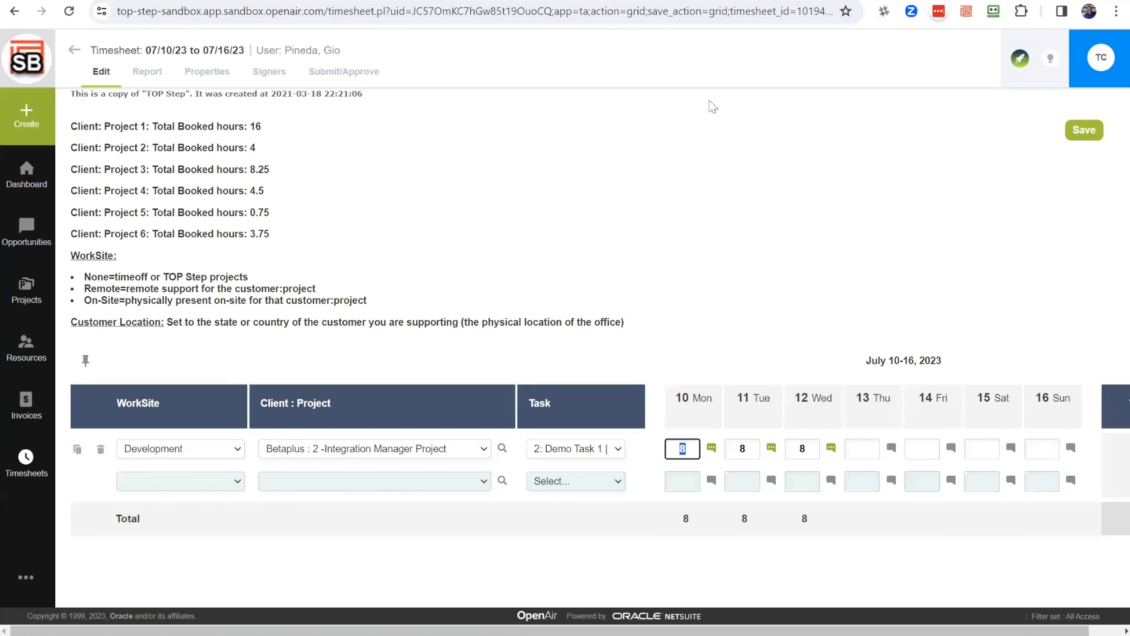
click(708, 130)
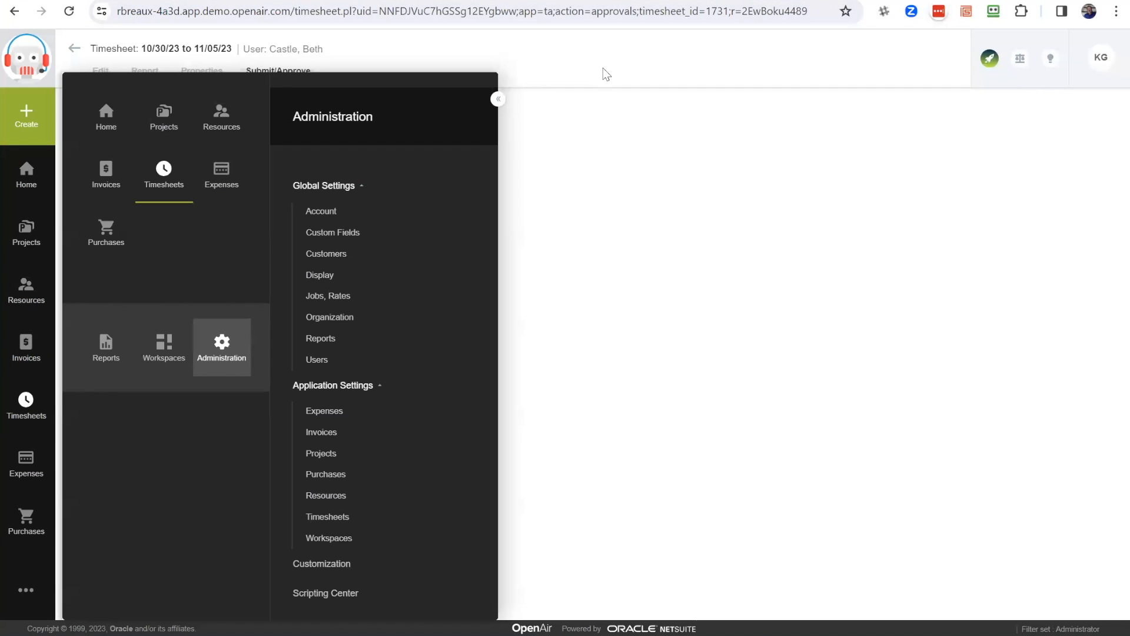
- Open the un-approve form of the approved 10/30/23 to 11/05/23 timesheet and activate its Reason field
click(606, 74)
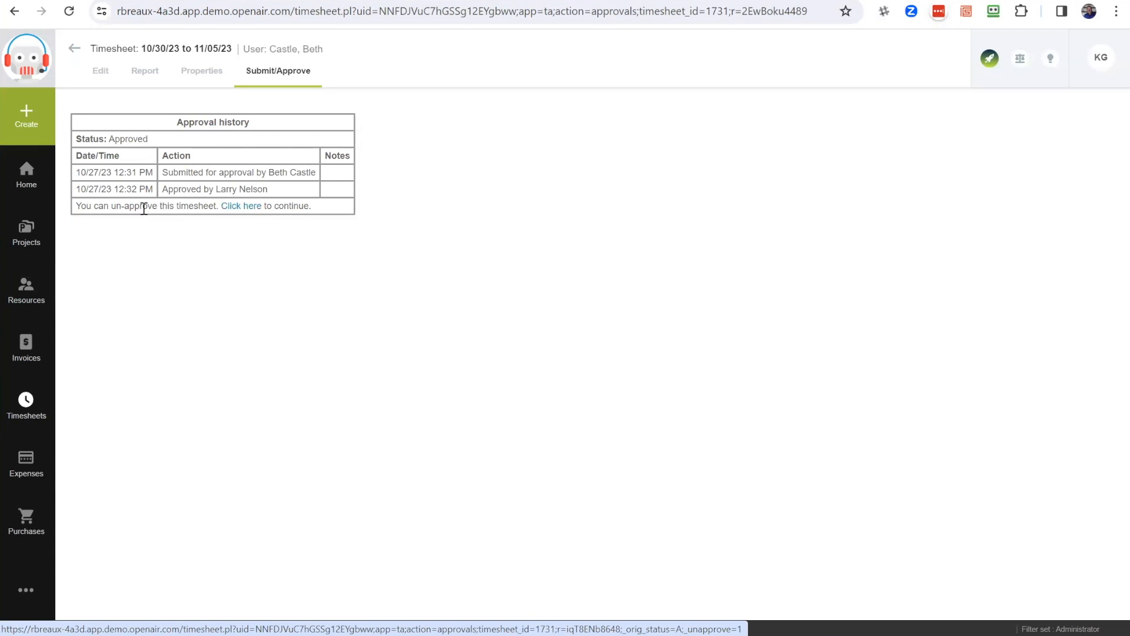
drag(86, 205, 163, 210)
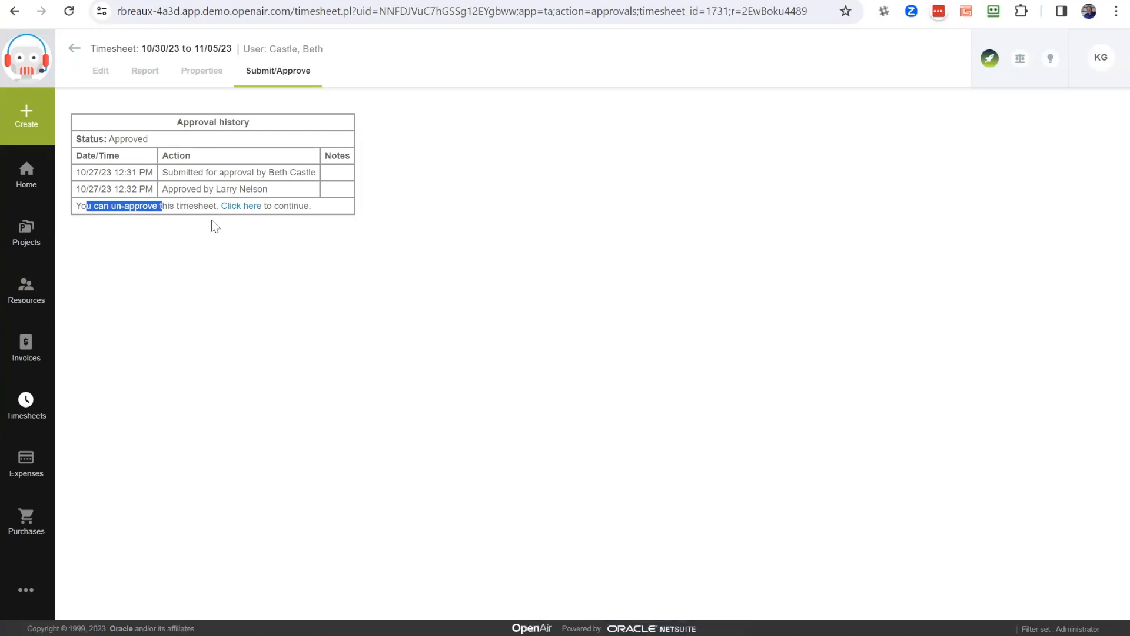
click(245, 211)
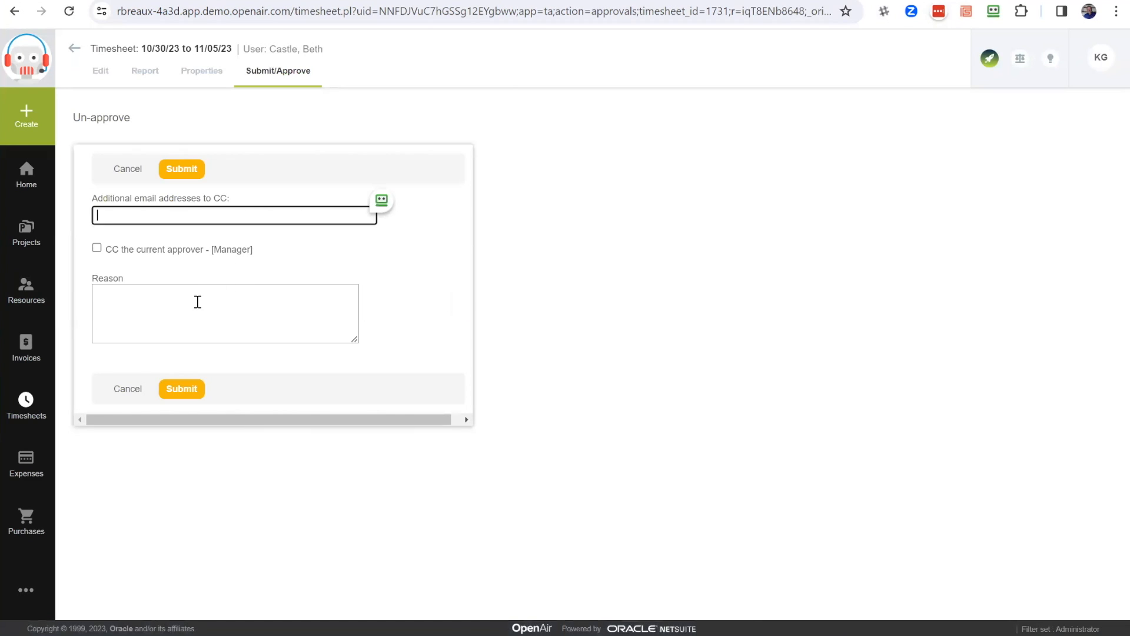
click(175, 299)
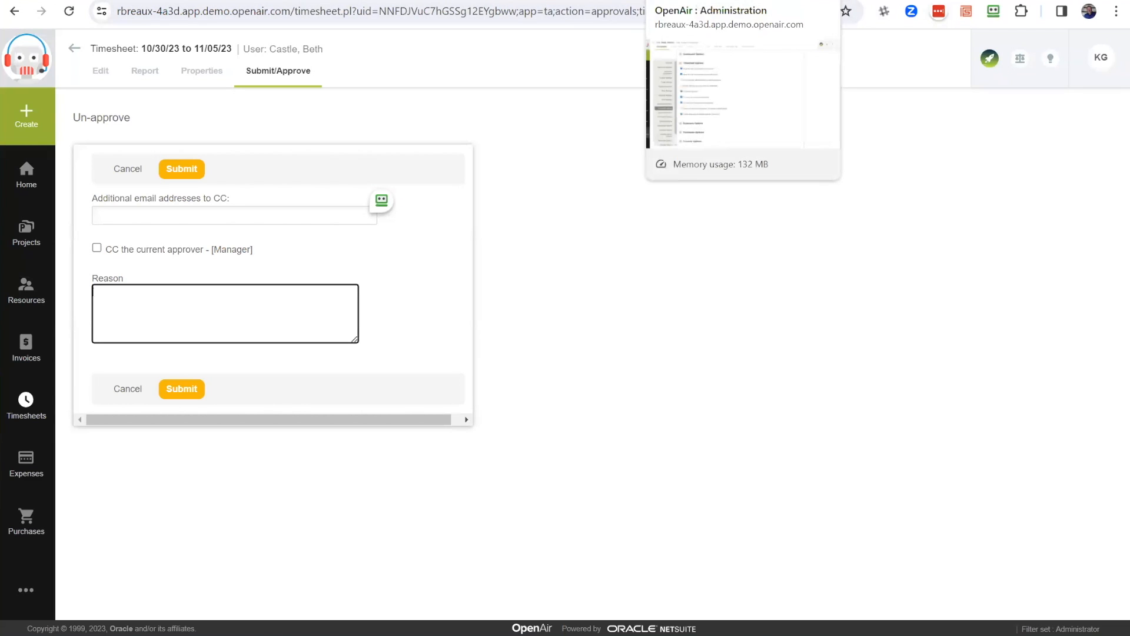
- Examine the "Allow the user to un-approve a timesheet" setting in the administrator user's Timesheet Options
click(692, 0)
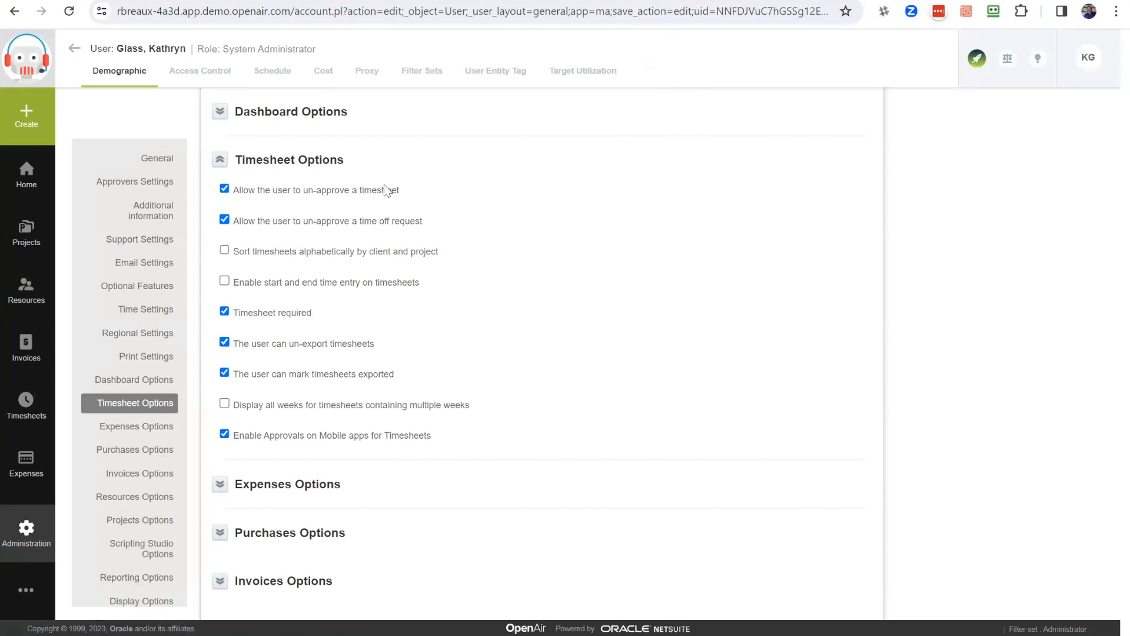
drag(406, 190, 231, 189)
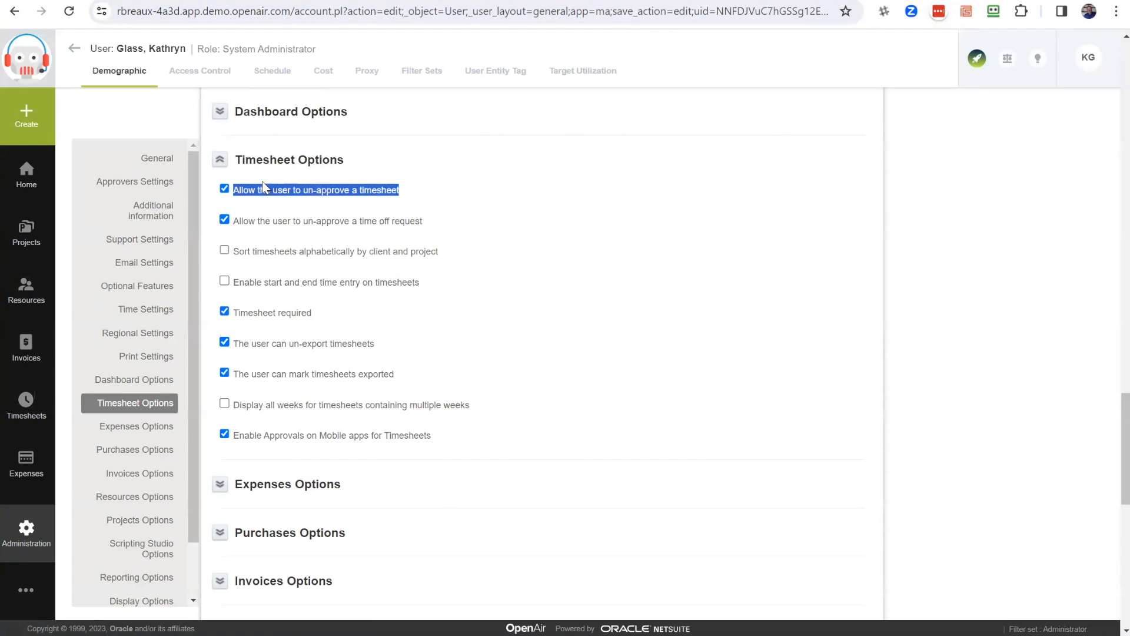
click(438, 194)
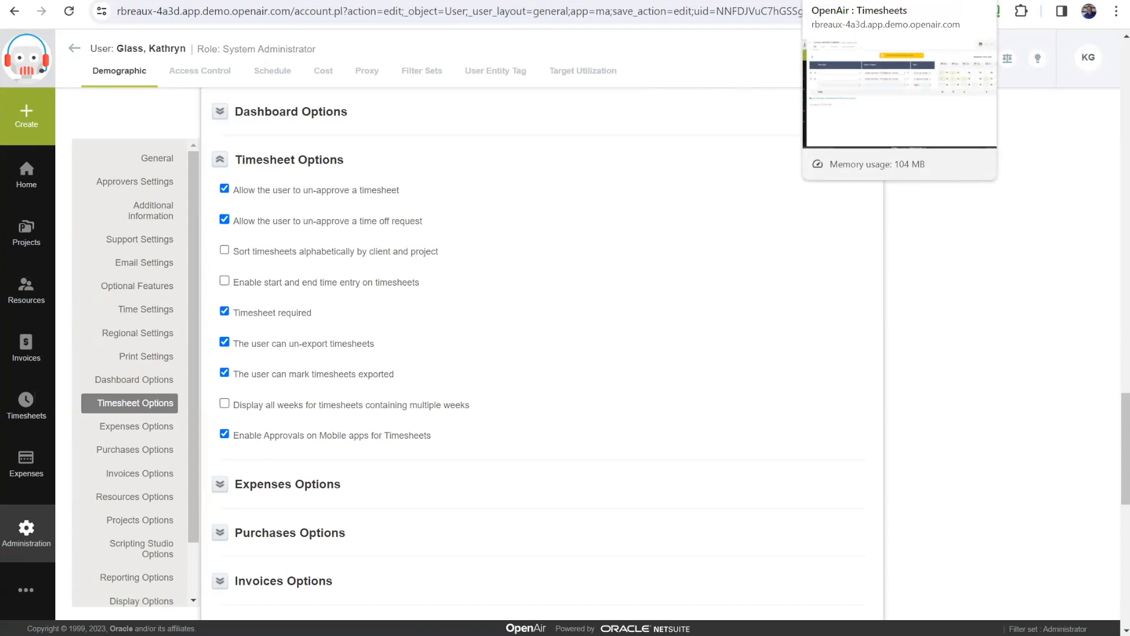
- Start an adjustment of the approved 09/18/23 to 09/24/23 timesheet
click(848, 0)
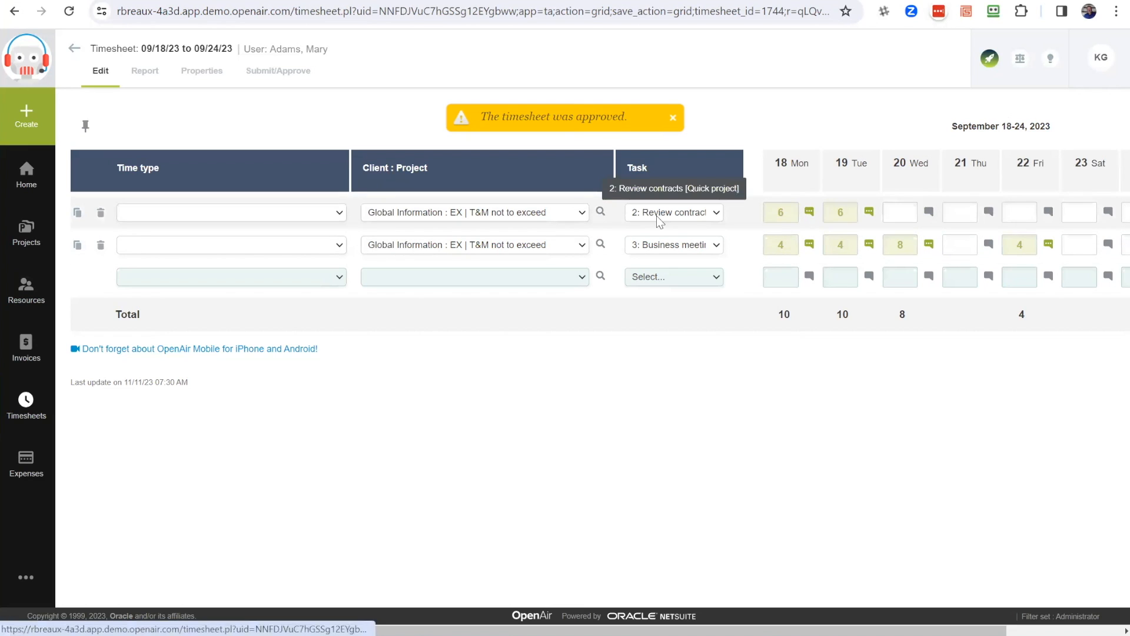
click(673, 119)
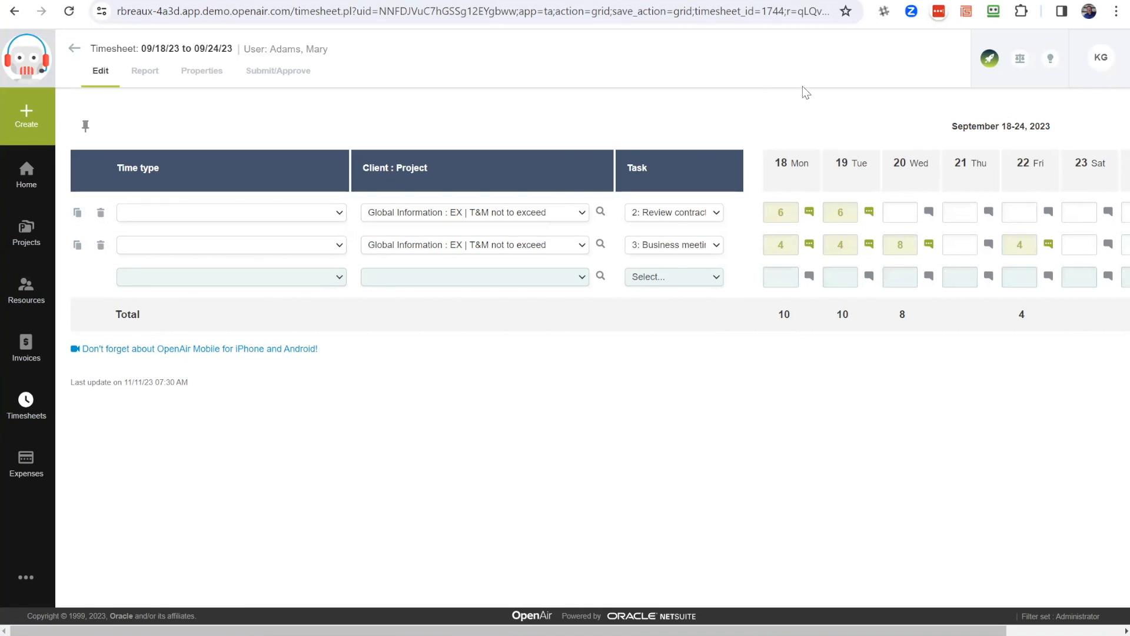
click(1050, 58)
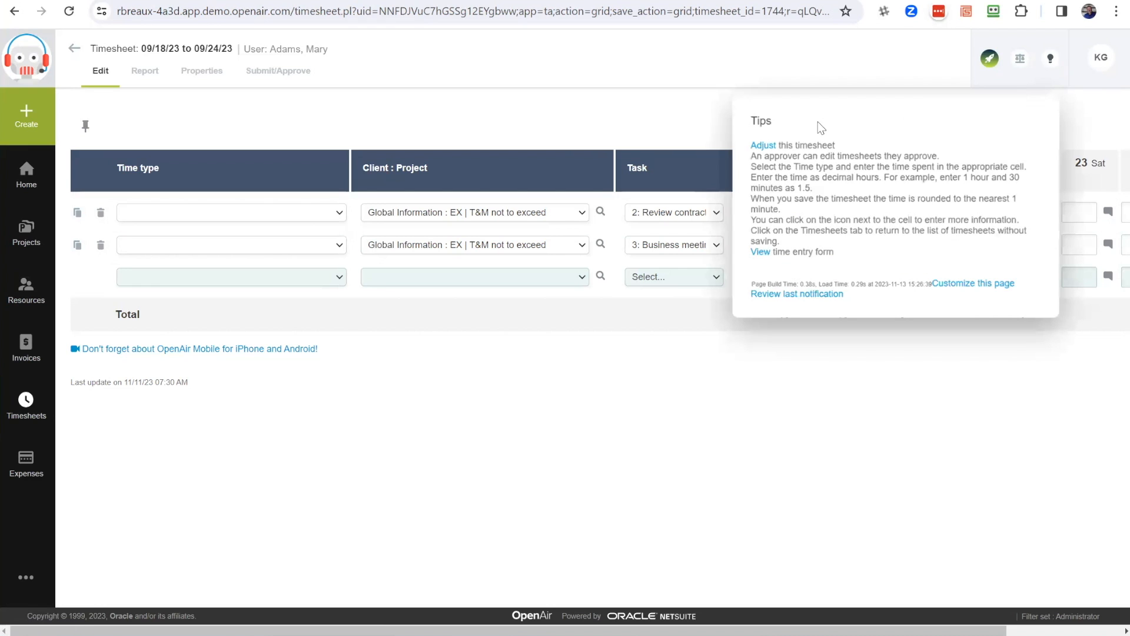
click(764, 147)
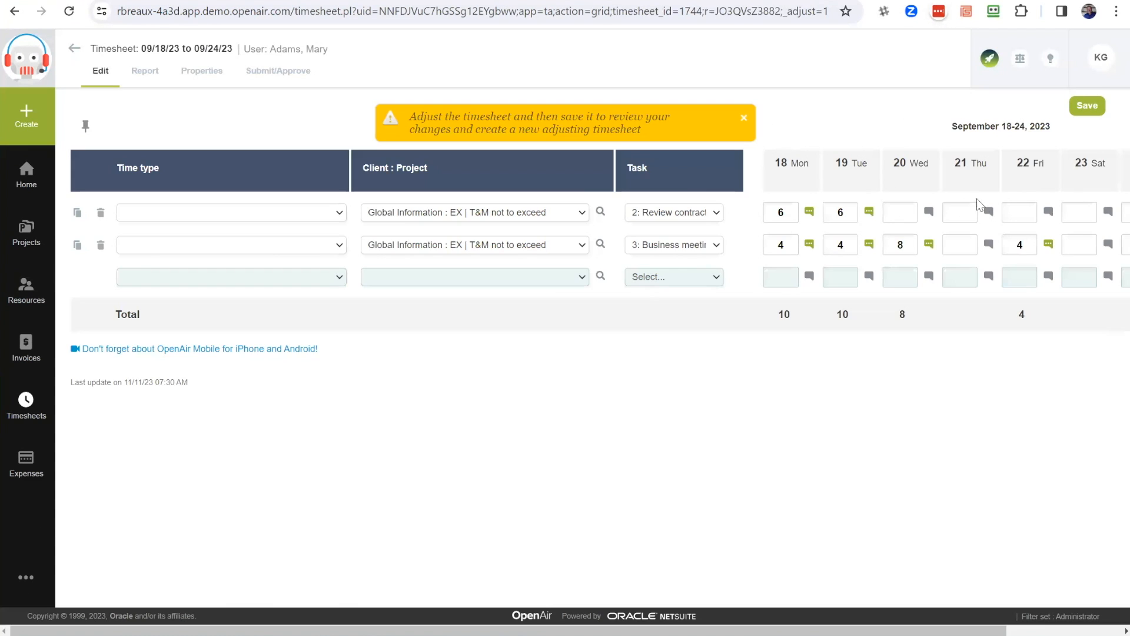
- For Wednesday 09/20/23, set Business meetings to 4 hours and Review contracts to 4 hours, with the note "wqfd" on Review contracts
click(901, 245)
text(4)
click(903, 211)
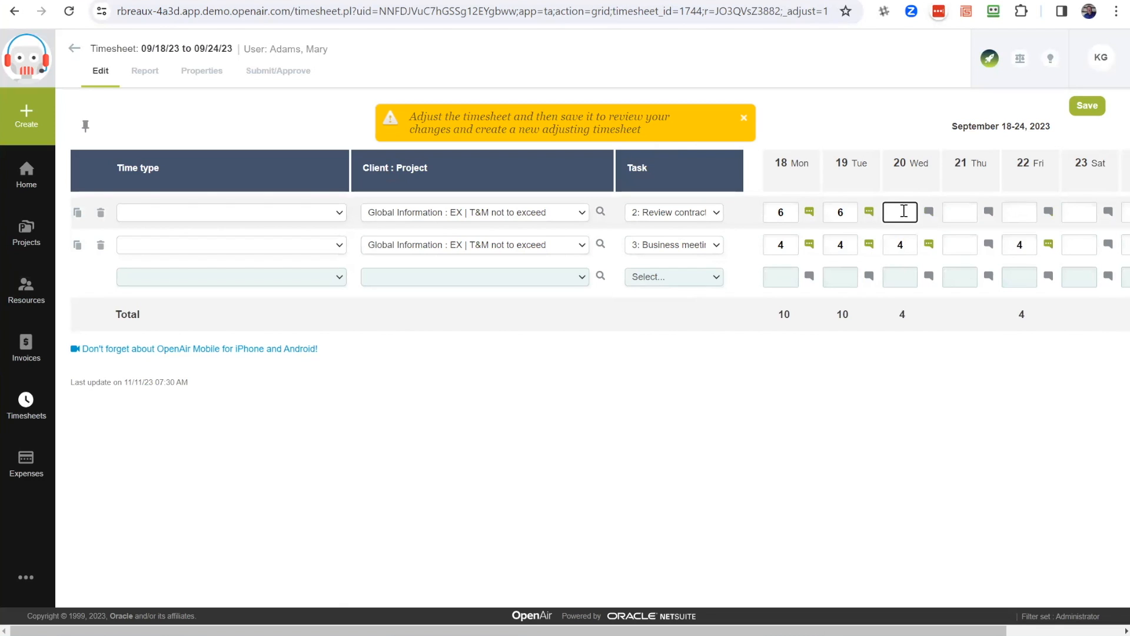
text(4)
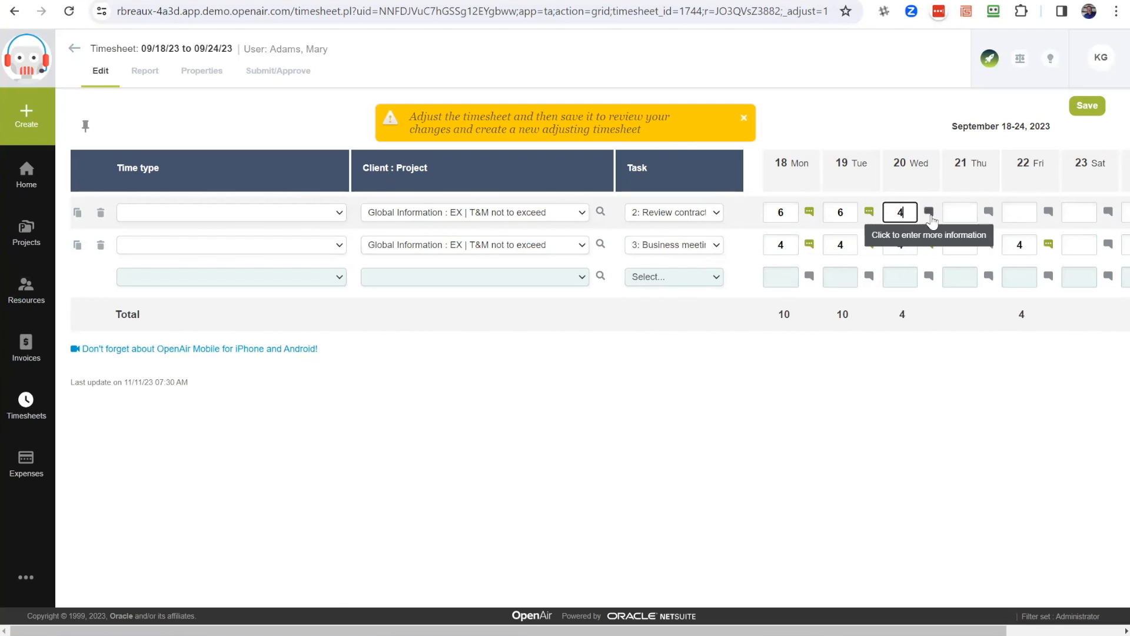
click(929, 212)
text(asdf)
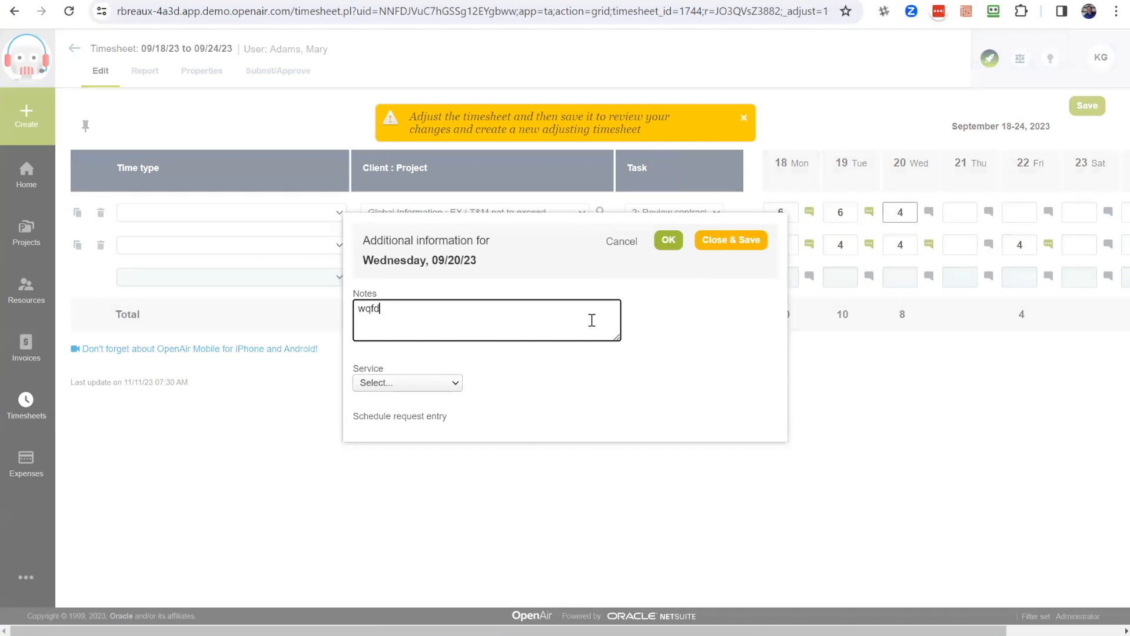
click(671, 243)
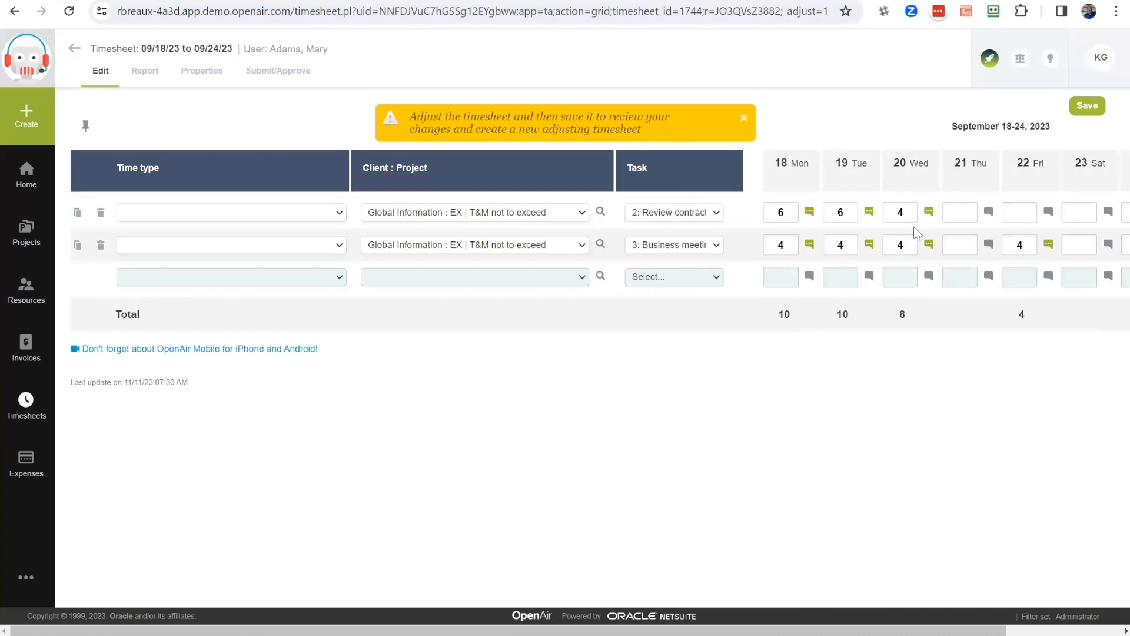
- Enter 8 hours of Business meetings for Thursday 09/21/23 with the note "sewqcf" and save the adjusted entries for review
click(959, 245)
text(8)
click(988, 249)
text(sewqcf)
click(671, 239)
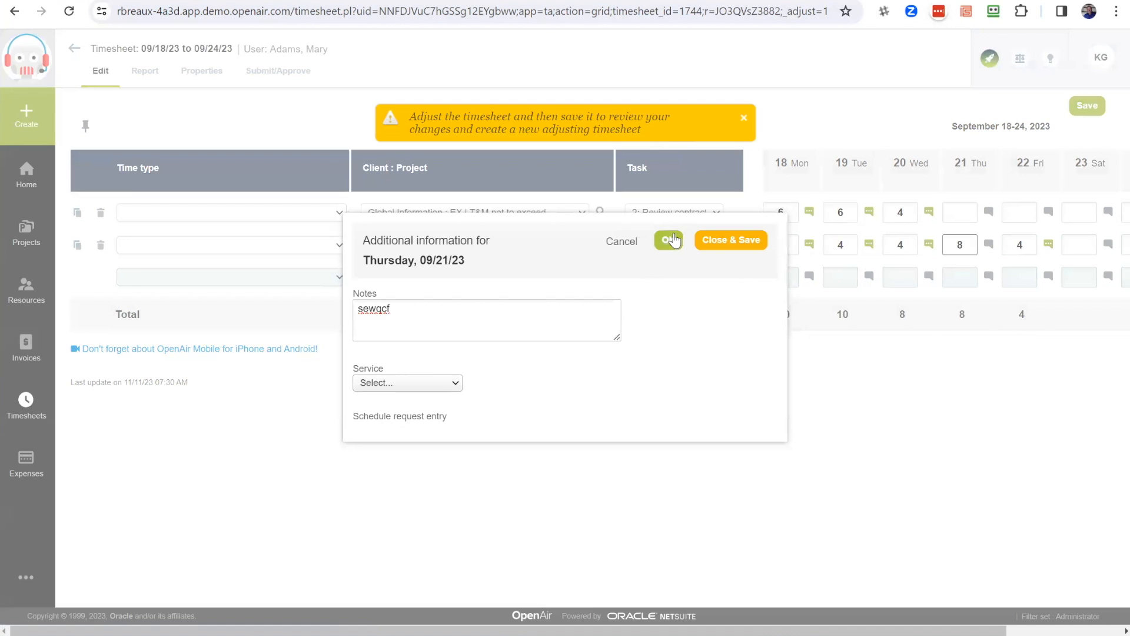
click(1087, 106)
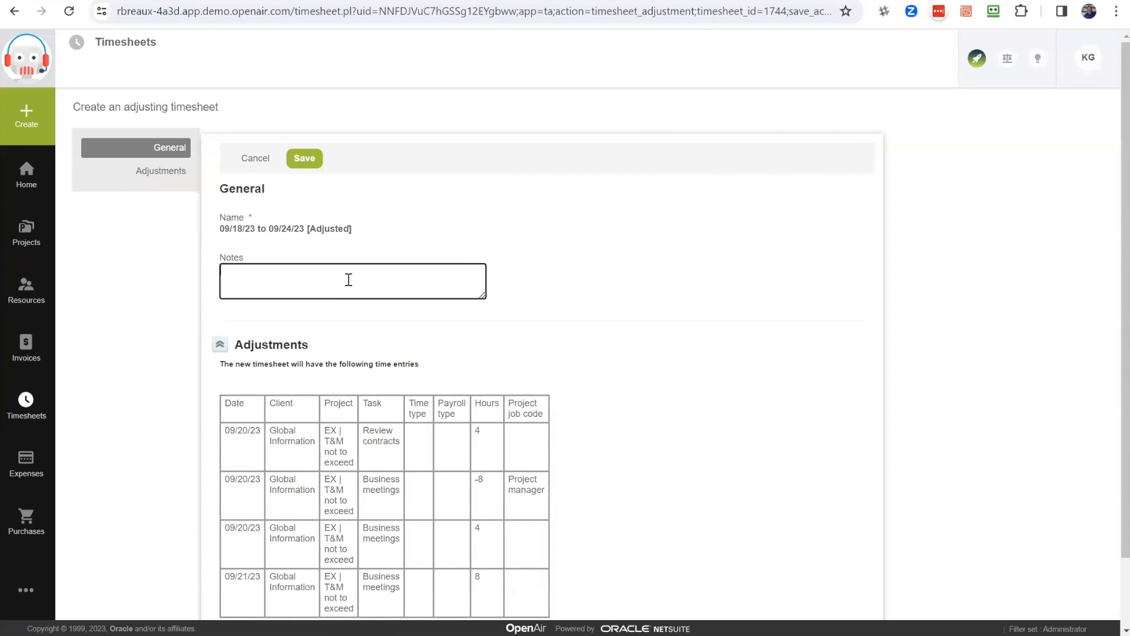
- Review the adjusting entries for 09/18/23 to 09/24/23, enter "Any" in the notes, and save the adjusting timesheet
scroll(510, 327, down, 2)
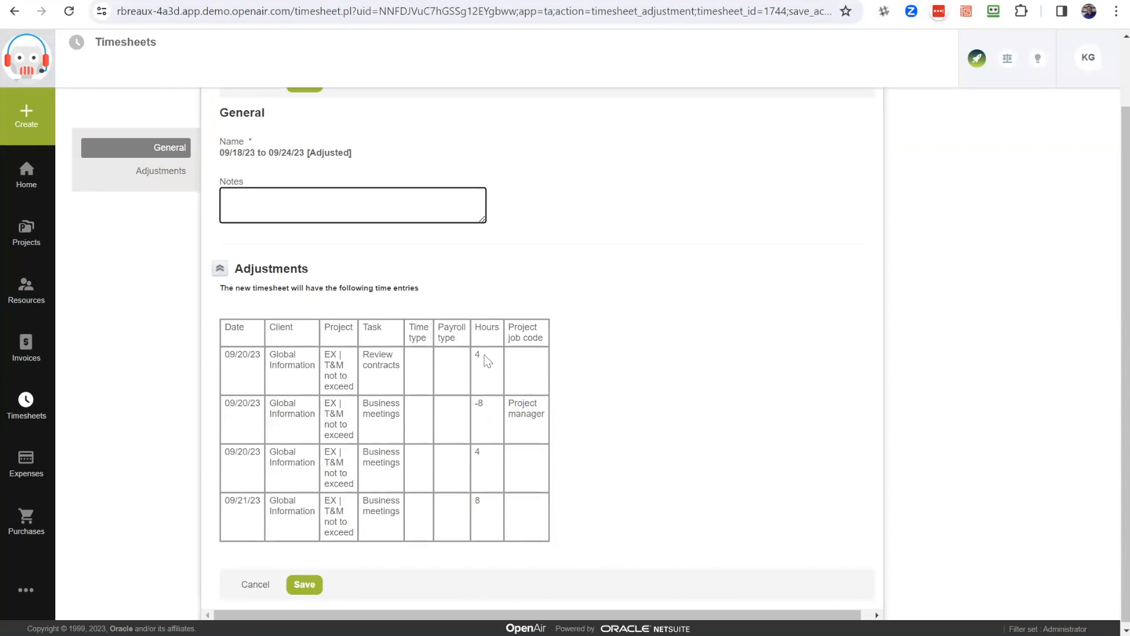
scroll(492, 495, down, 1)
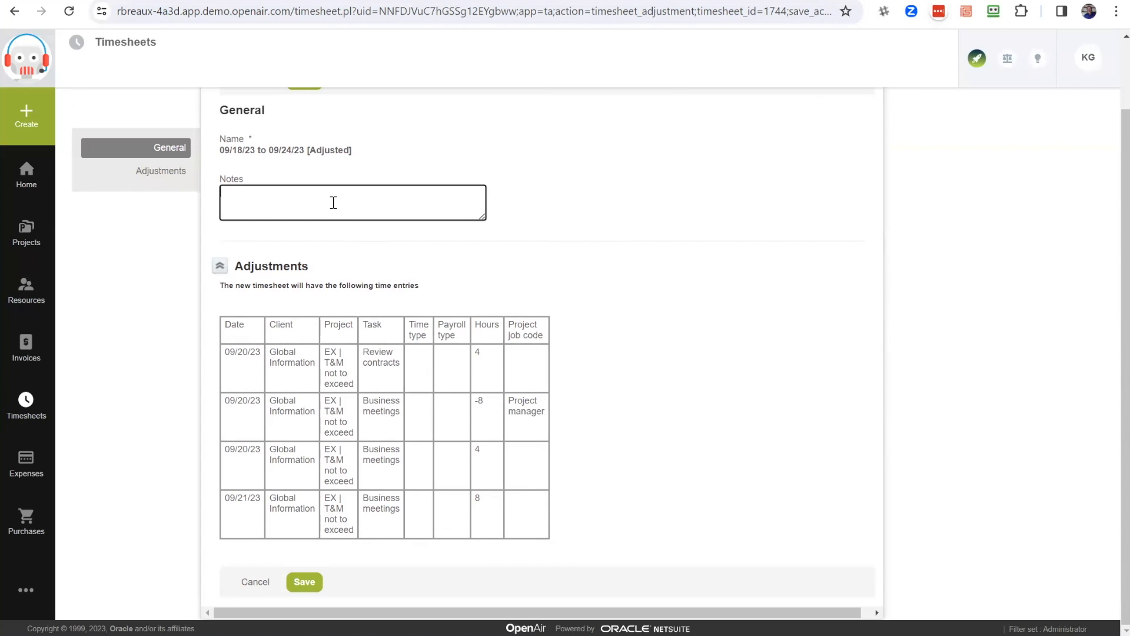
text(Any)
click(304, 583)
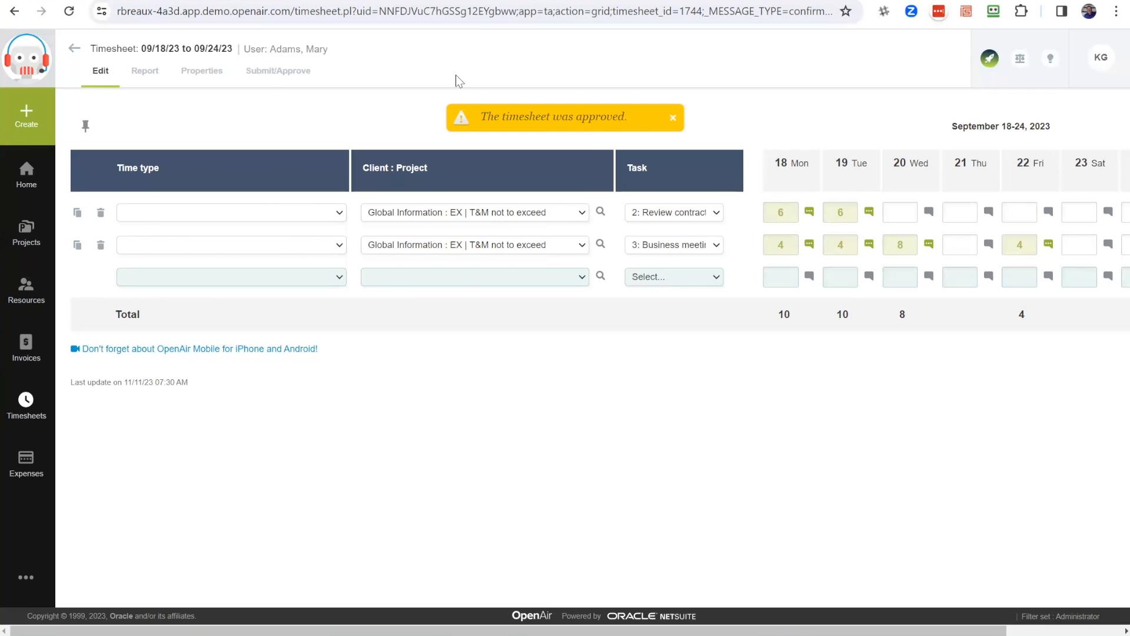
- Return to the timesheet list and open the approved 09/18/23 to 09/24/23 [Adjusted] timesheet
click(73, 52)
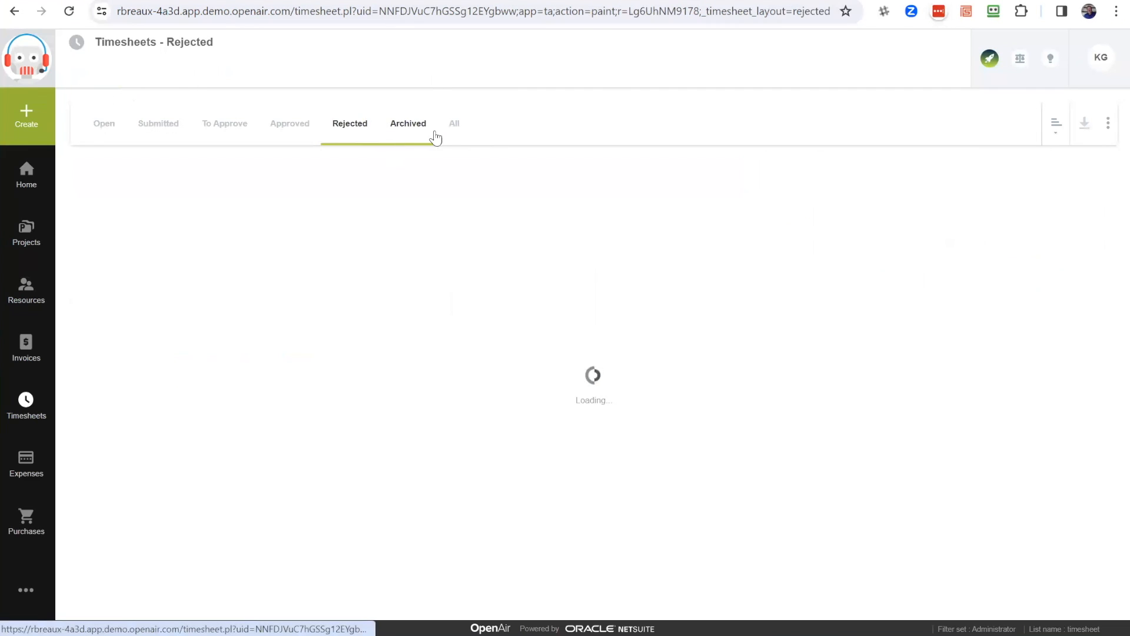
click(295, 126)
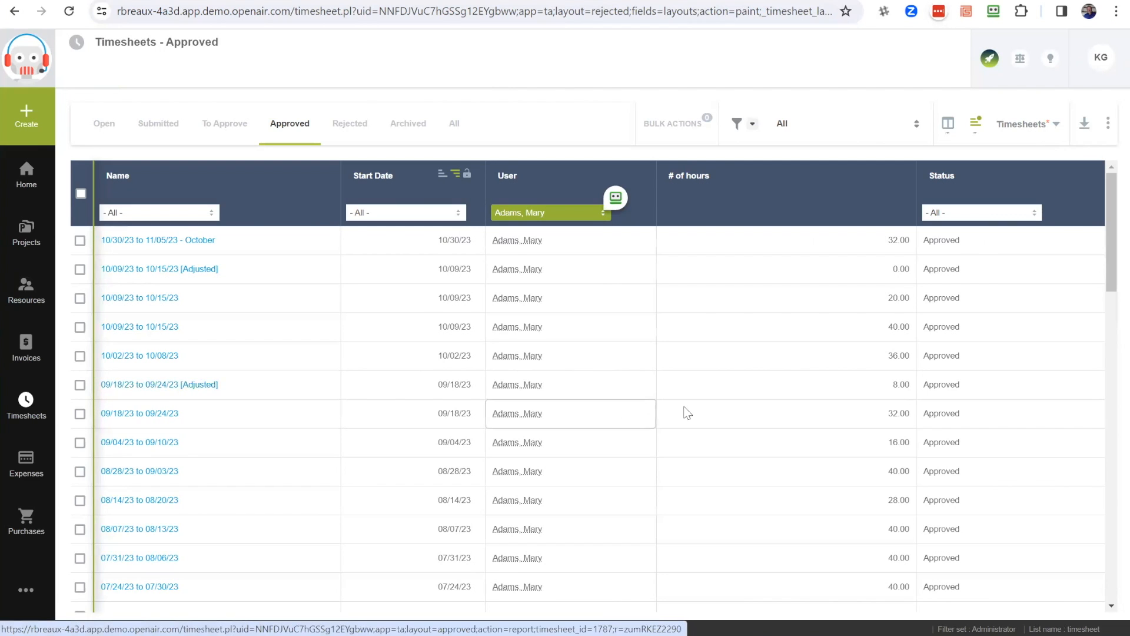
click(150, 385)
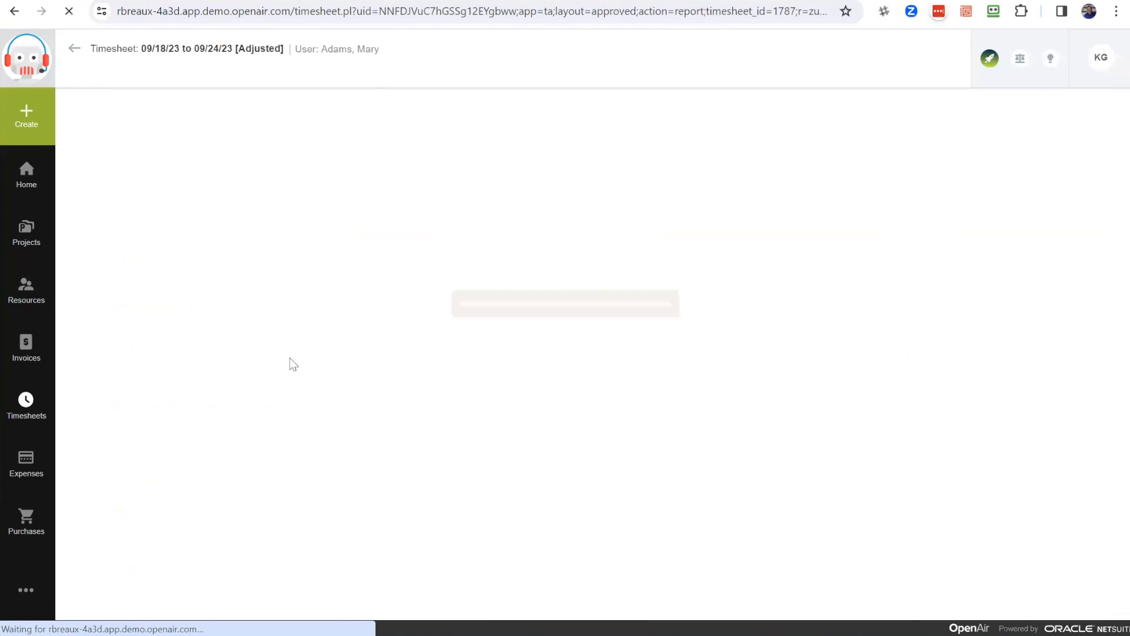